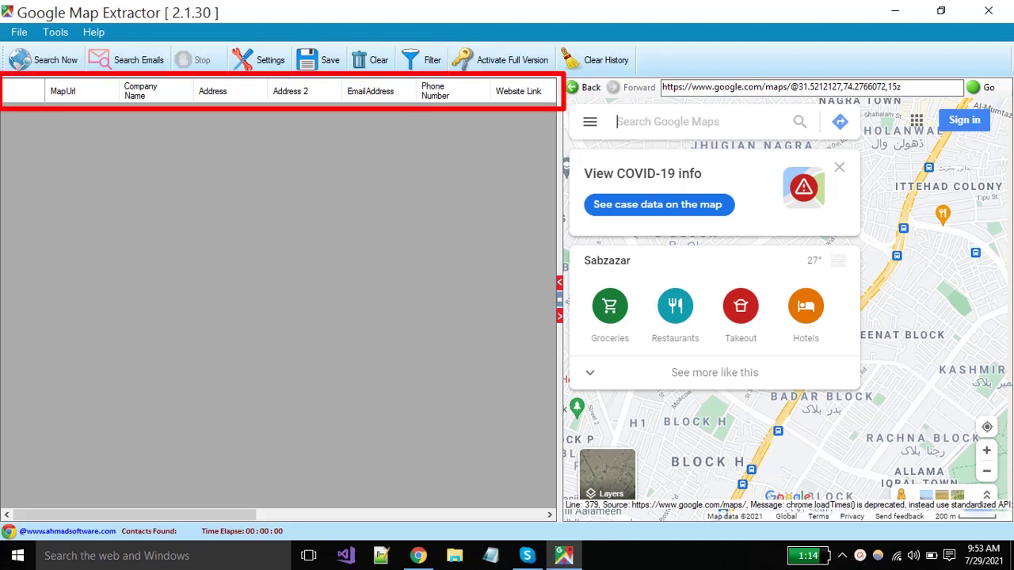
Search the map for "hotels in new york" and start extracting the listed results.
{"action": "type", "text": "h"}
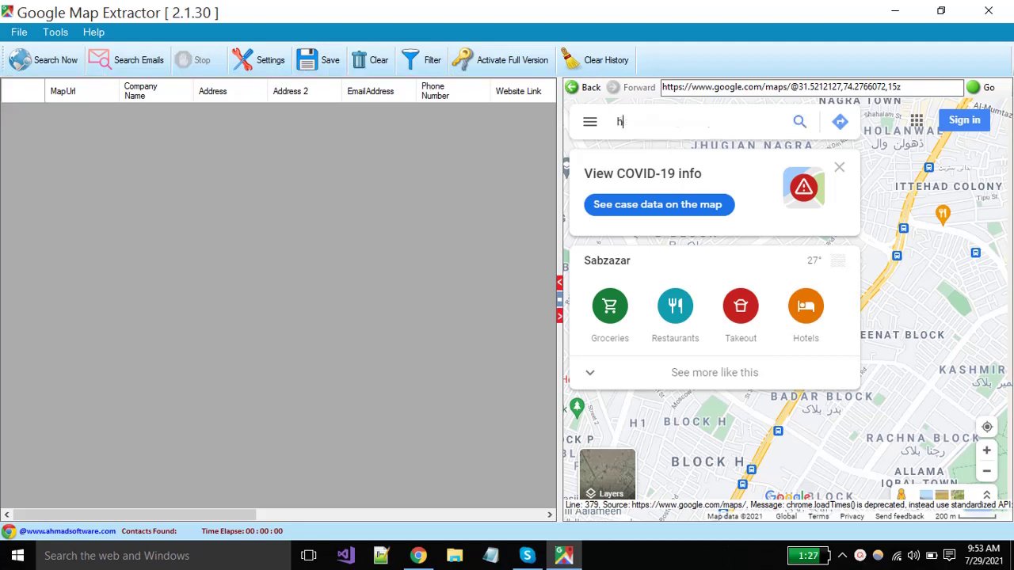
{"action": "type", "text": "ot"}
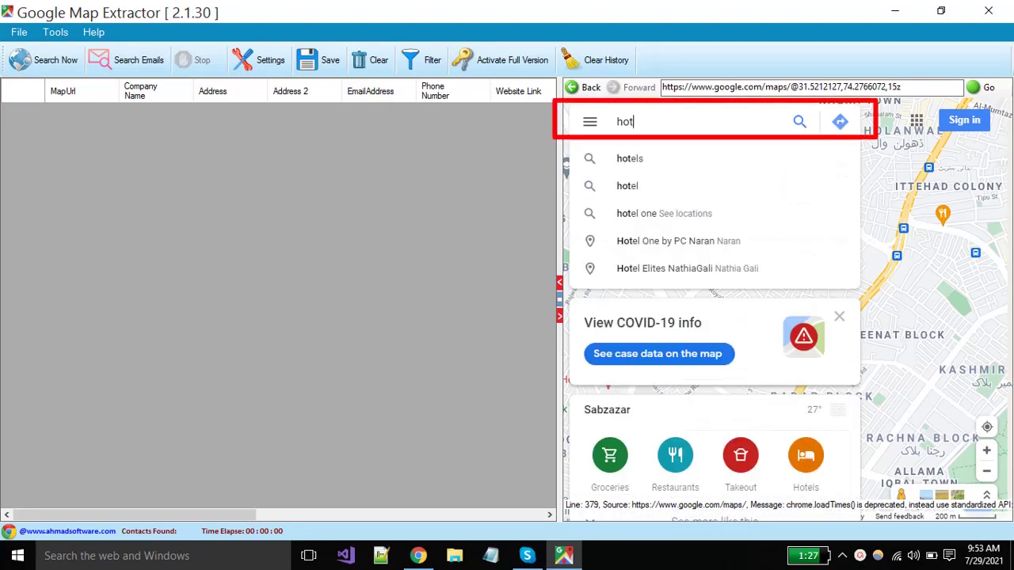
{"action": "type", "text": "els in"}
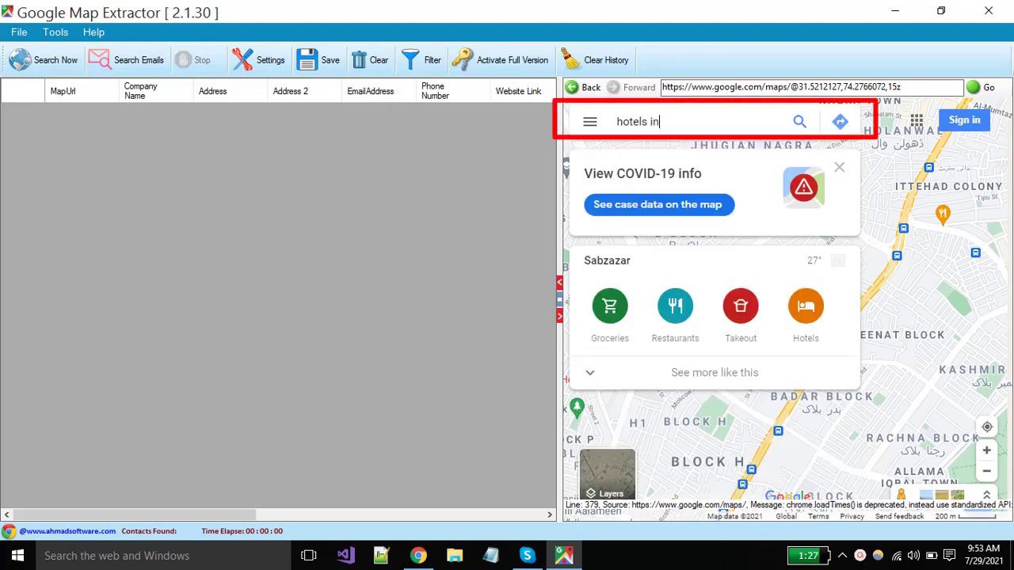
{"action": "type", "text": " new yor"}
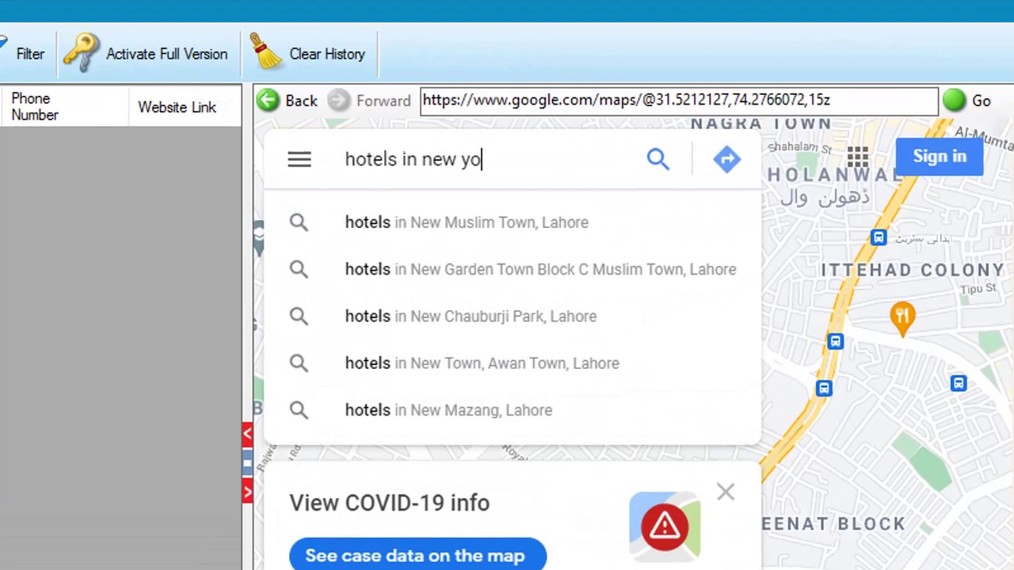
{"action": "type", "text": "k"}
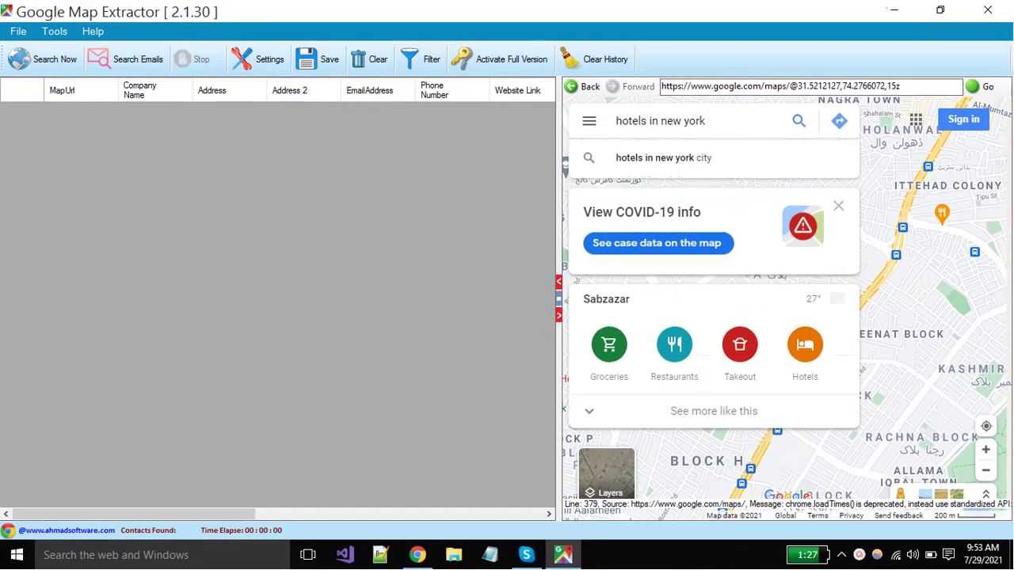
{"action": "key", "text": "Return"}
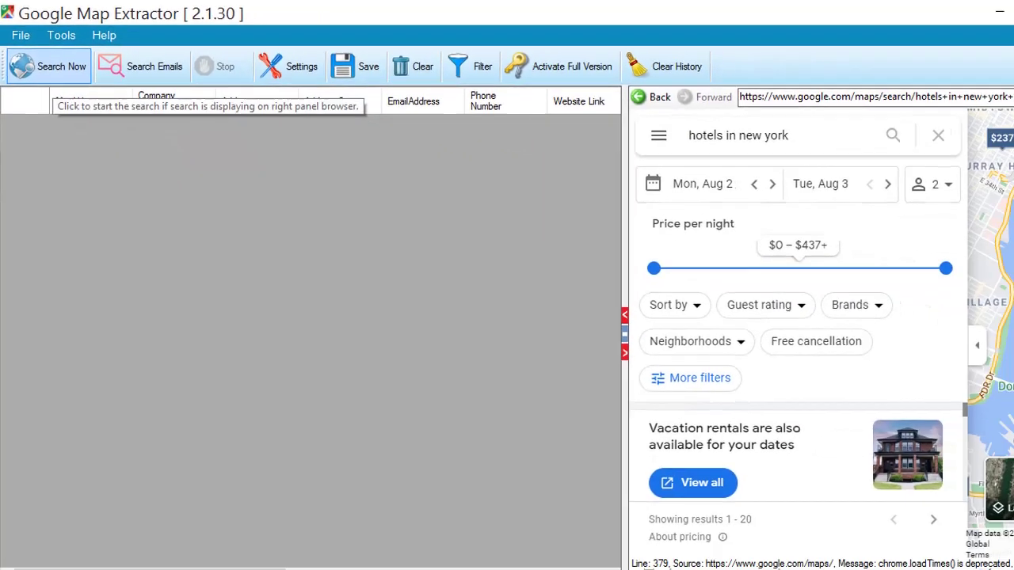
{"action": "left_click", "coordinate": [87, 110]}
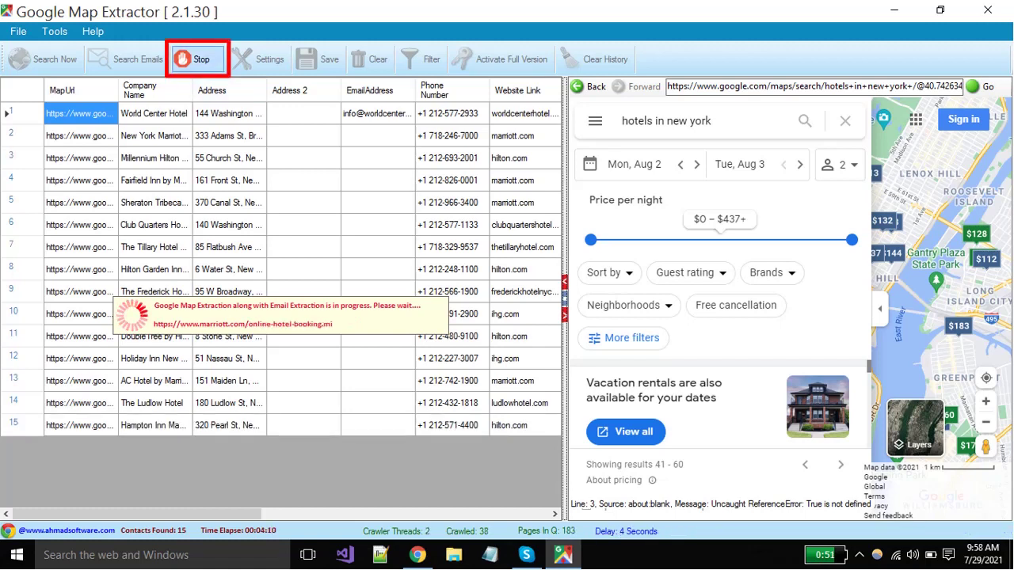
Stop the map extraction but let the email extraction continue.
{"action": "left_click", "coordinate": [194, 59]}
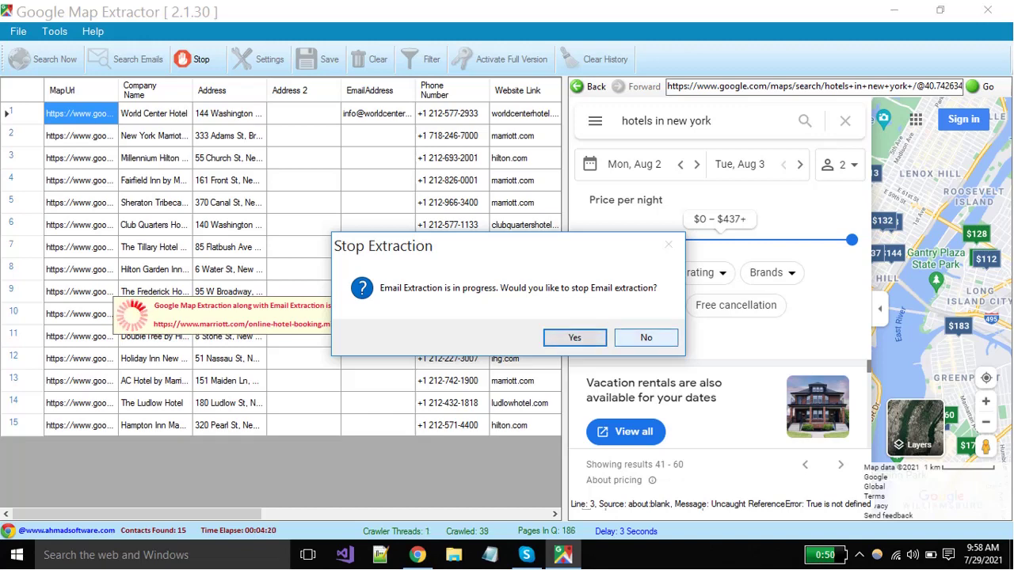
{"action": "key", "text": "Tab"}
{"action": "key", "text": "Return"}
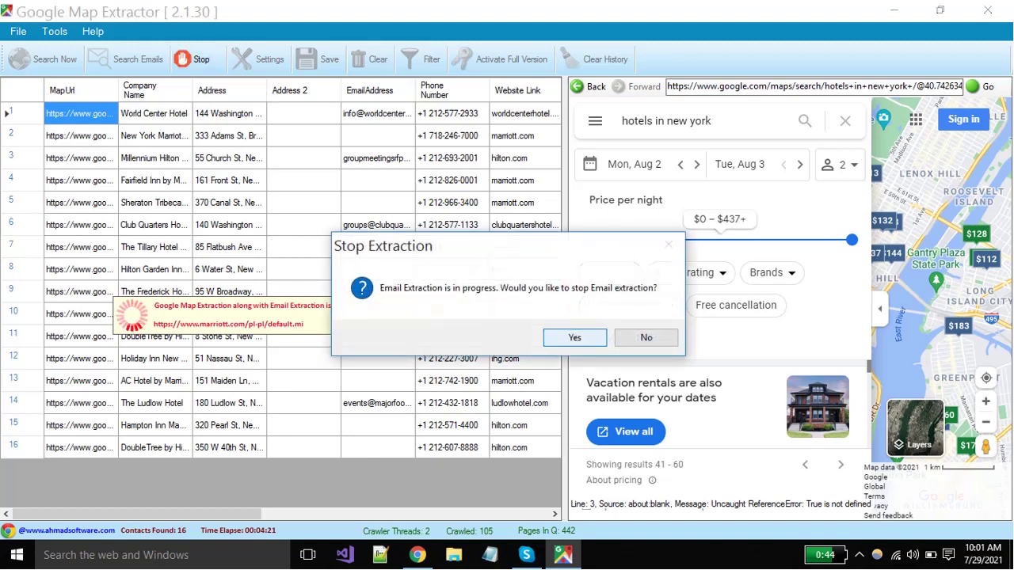
Stop the running email extraction as well and dismiss the completion message.
{"action": "key", "text": "Return"}
{"action": "key", "text": "Return"}
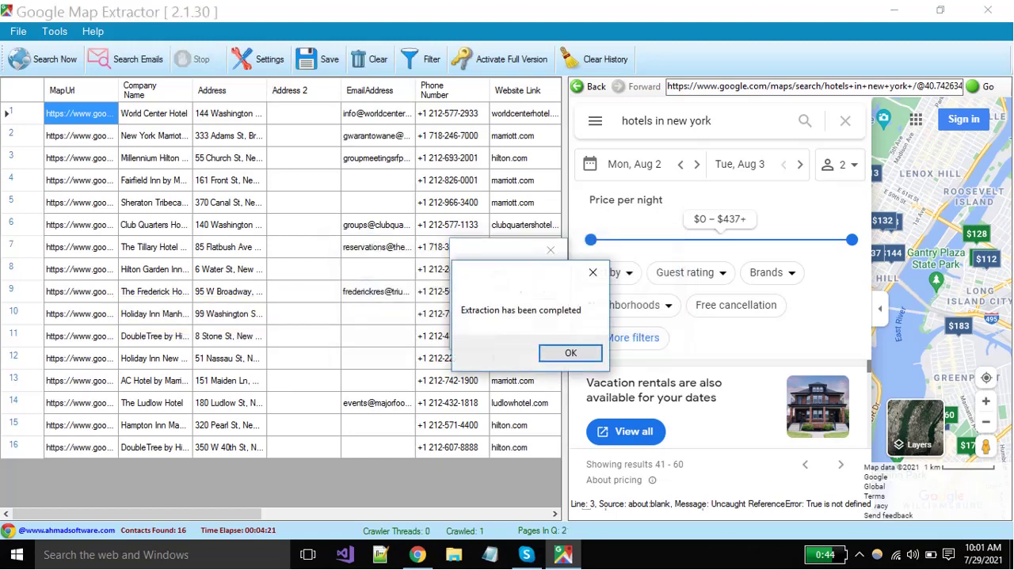
{"action": "key", "text": "Return"}
{"action": "key", "text": "Return"}
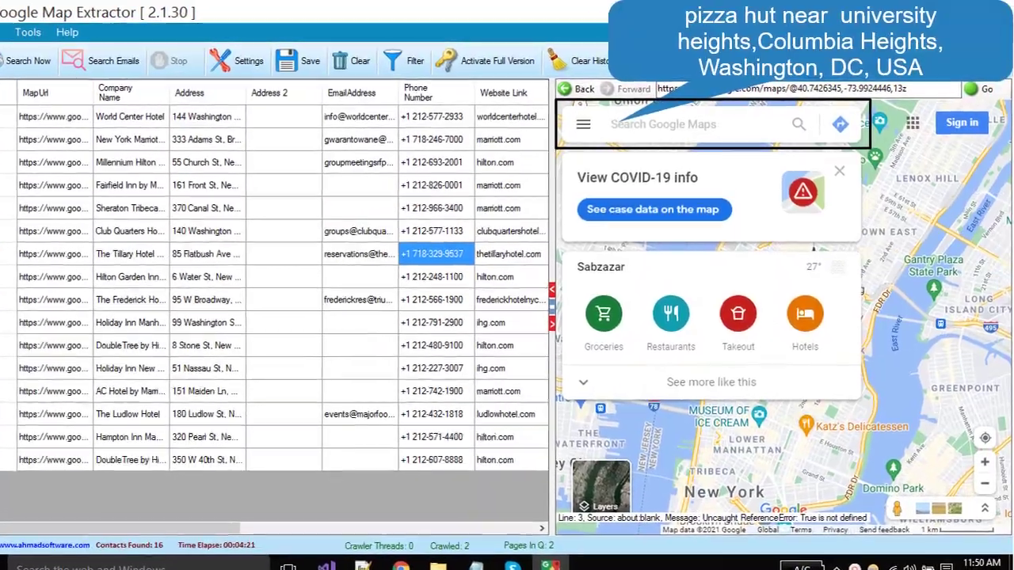
Search the map for "pizza hut near univeristy heights,columbia heights,washington,DC,Usa" and start extracting the results.
{"action": "type", "text": "pizza hut"}
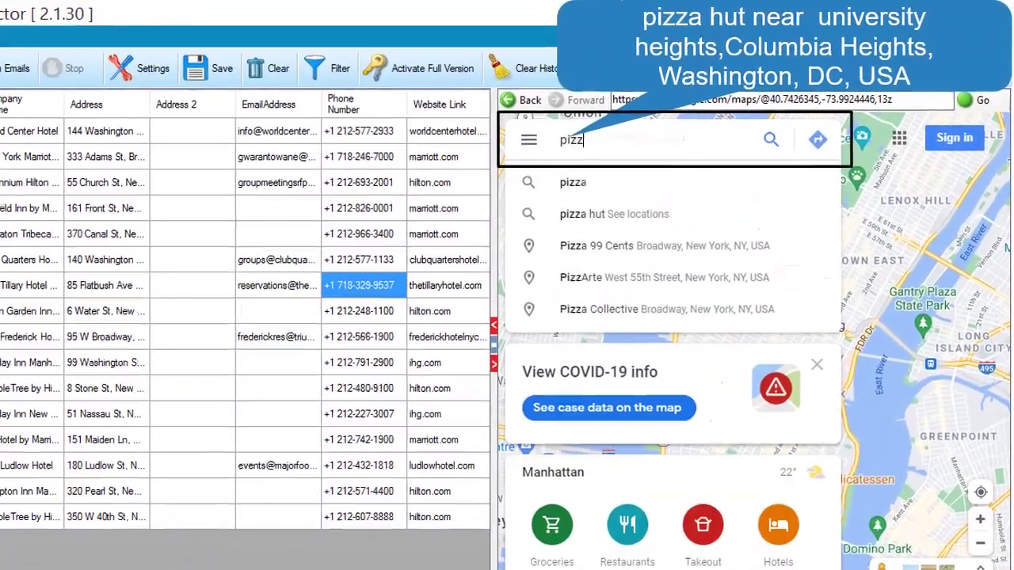
{"action": "type", "text": " near univeri"}
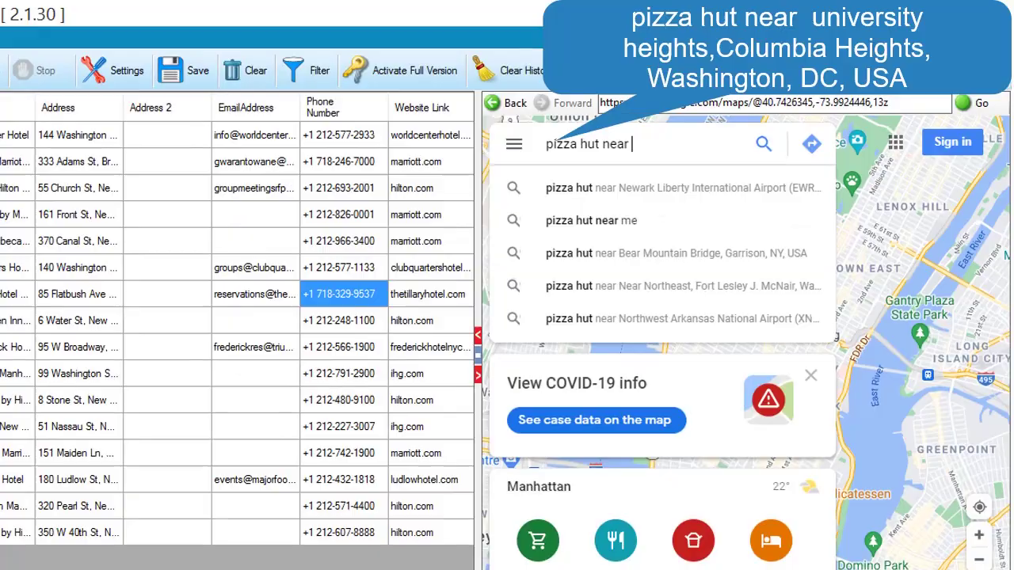
{"action": "type", "text": "sty heights,q"}
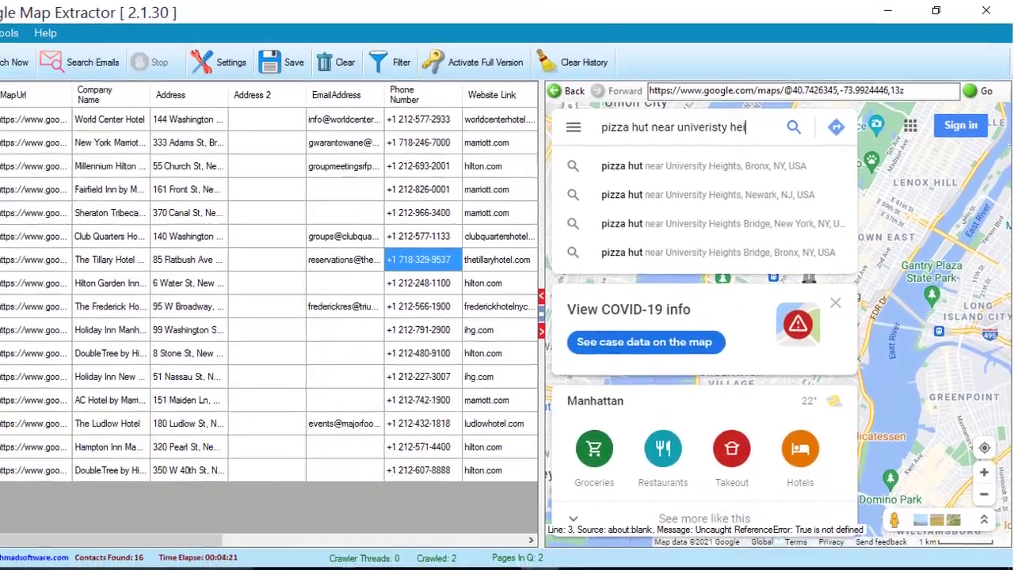
{"action": "type", "text": "olumbia"}
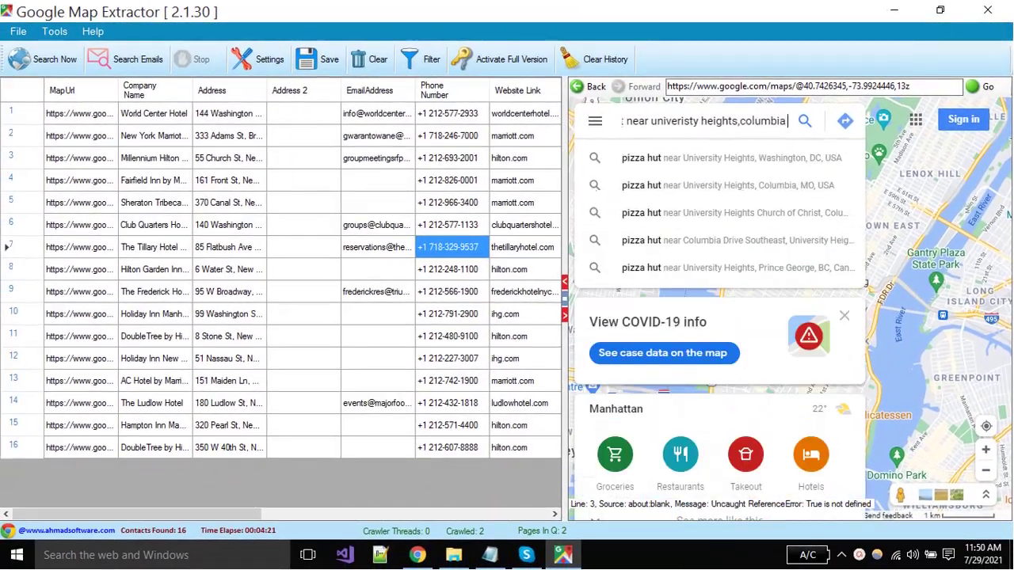
{"action": "type", "text": " heights,washington,D"}
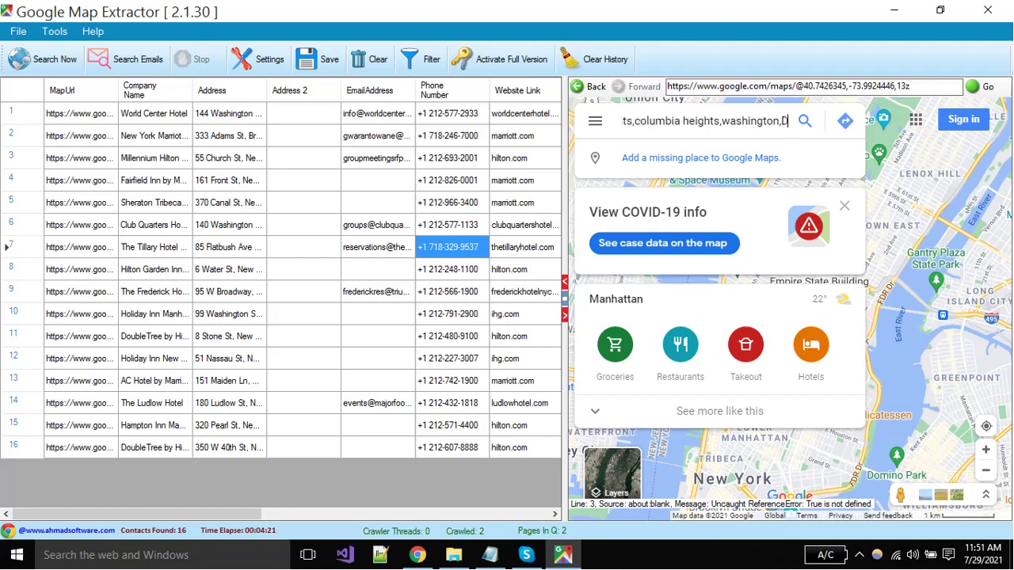
{"action": "type", "text": "C,Usa"}
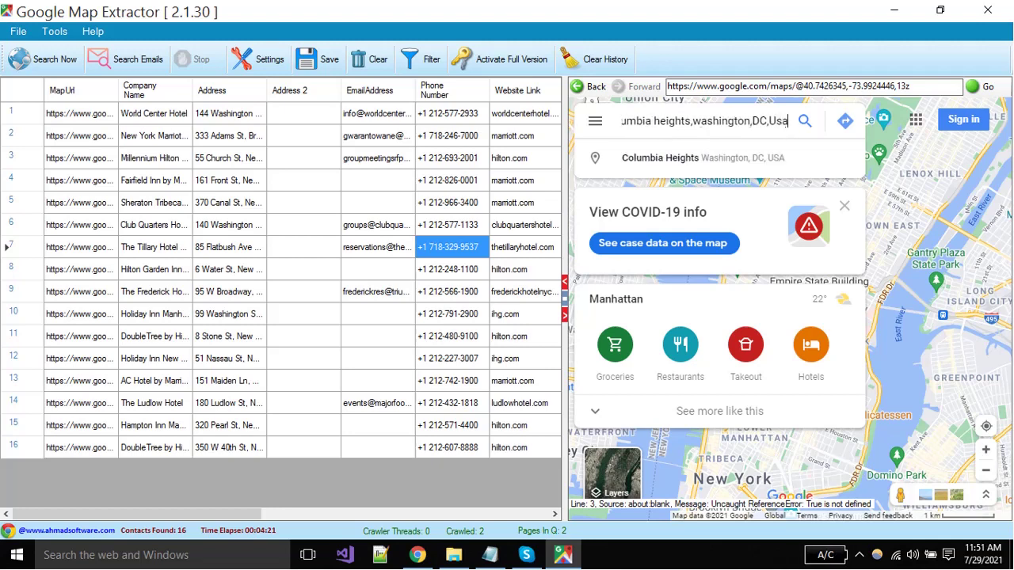
{"action": "key", "text": "Return"}
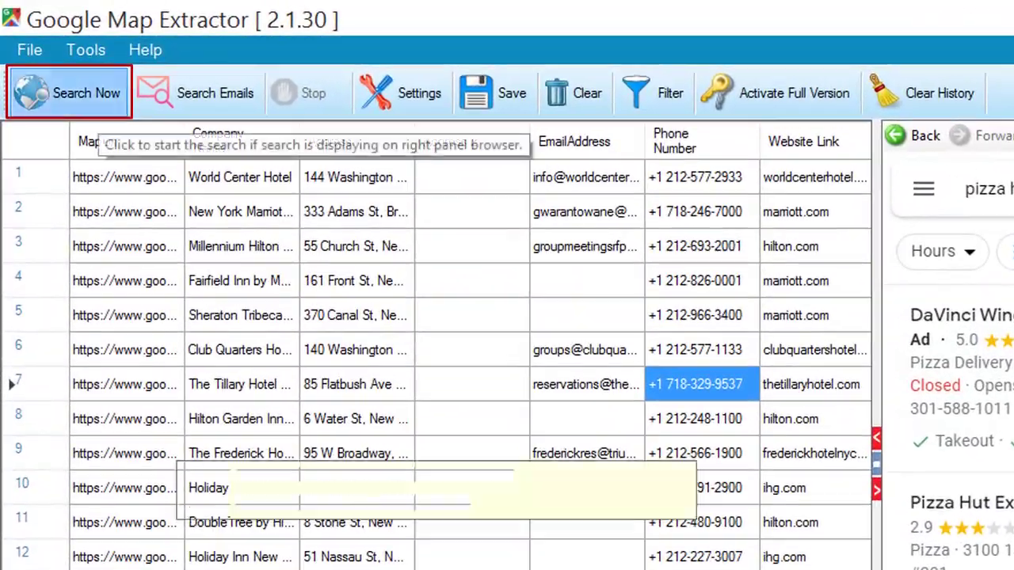
{"action": "left_click", "coordinate": [70, 93]}
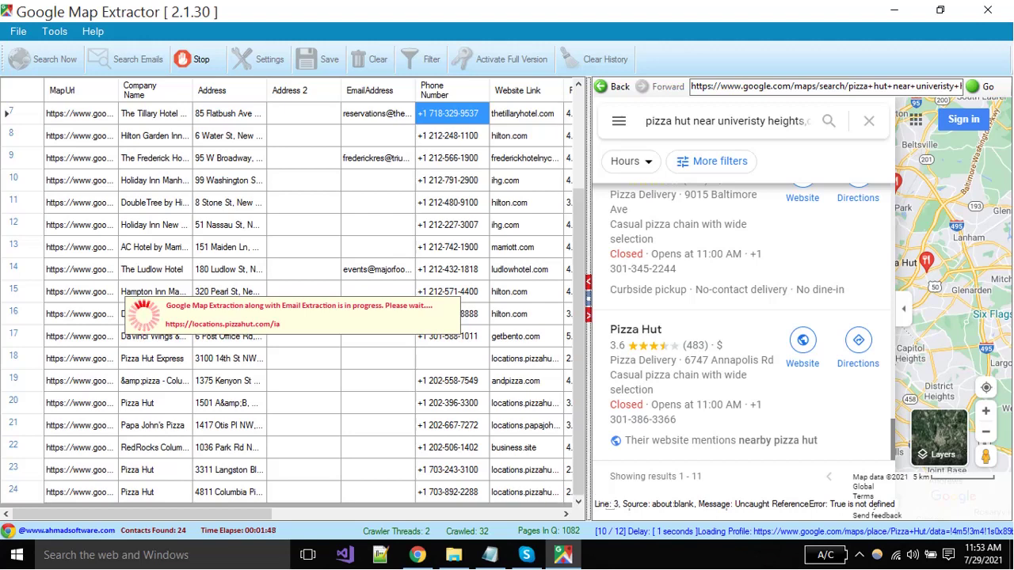
Stop the pizza hut extraction together with its email extraction and dismiss the completion message.
{"action": "left_click", "coordinate": [192, 58]}
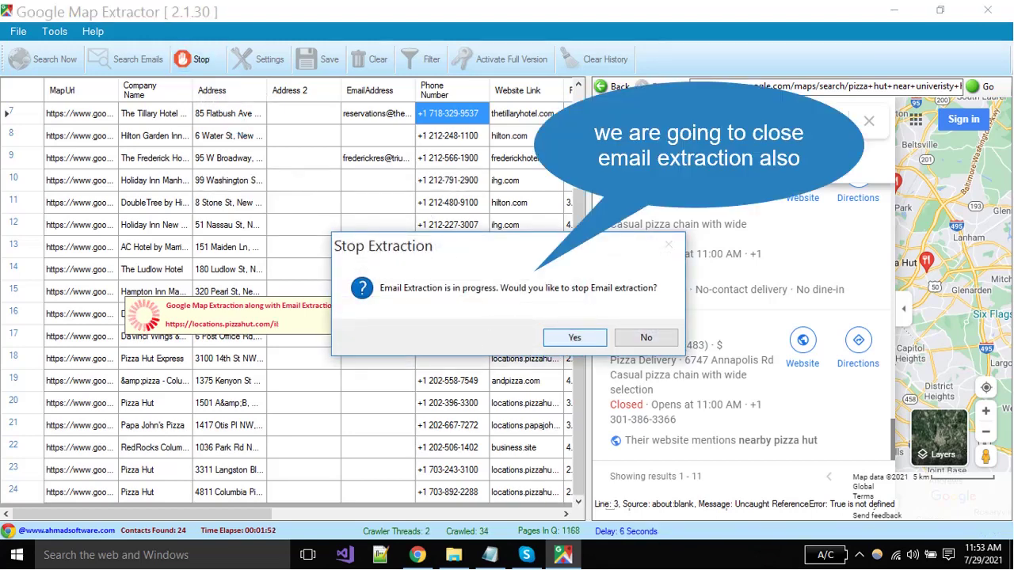
{"action": "key", "text": "Return"}
{"action": "key", "text": "Return"}
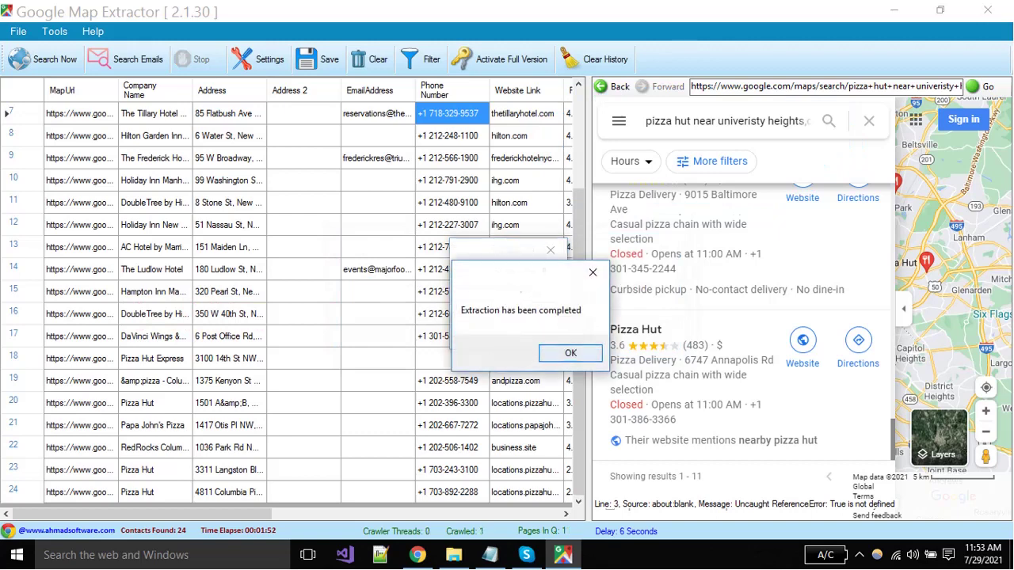
{"action": "key", "text": "Return"}
{"action": "key", "text": "Return"}
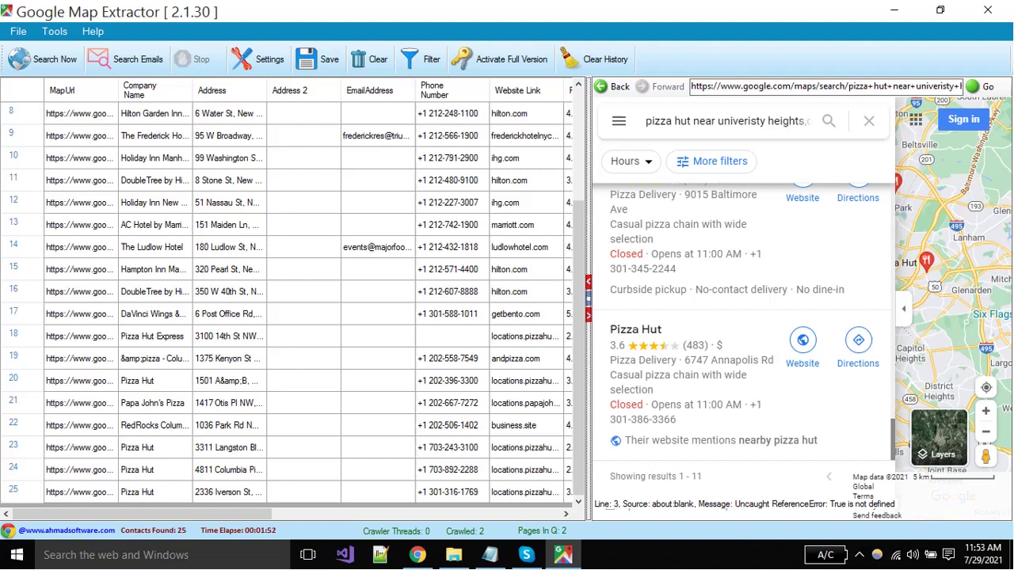
Resume the email extraction from the previous crawl history, and stop it once more emails are collected.
{"action": "left_click", "coordinate": [136, 60]}
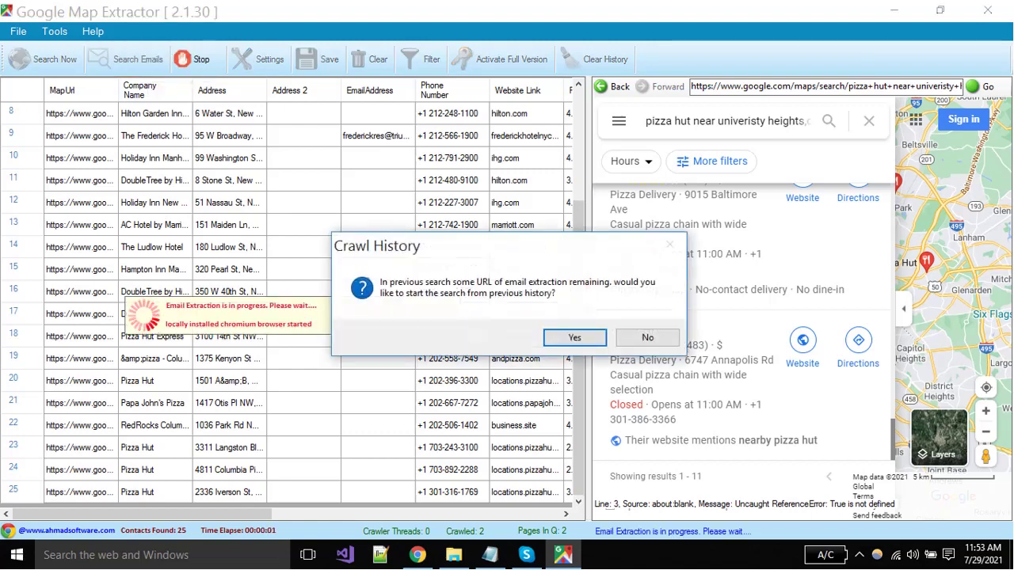
{"action": "left_click", "coordinate": [574, 337]}
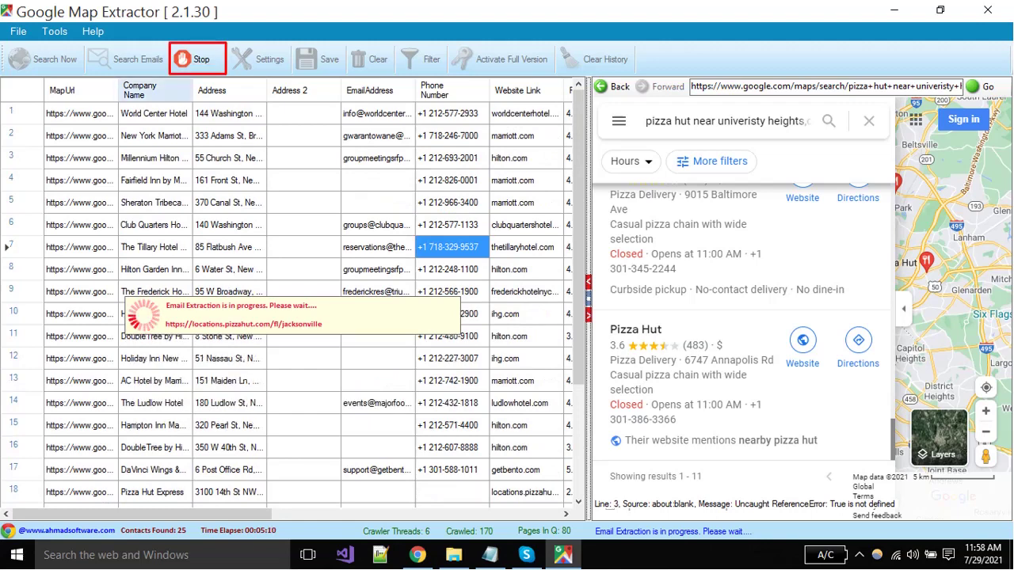
{"action": "left_click", "coordinate": [198, 60]}
{"action": "left_click", "coordinate": [575, 338]}
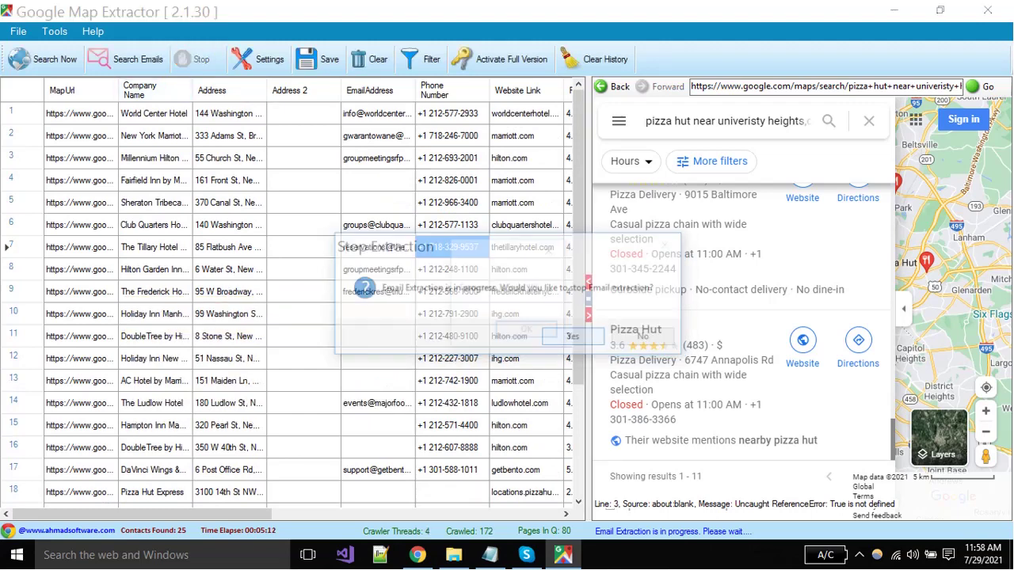
{"action": "key", "text": "Return"}
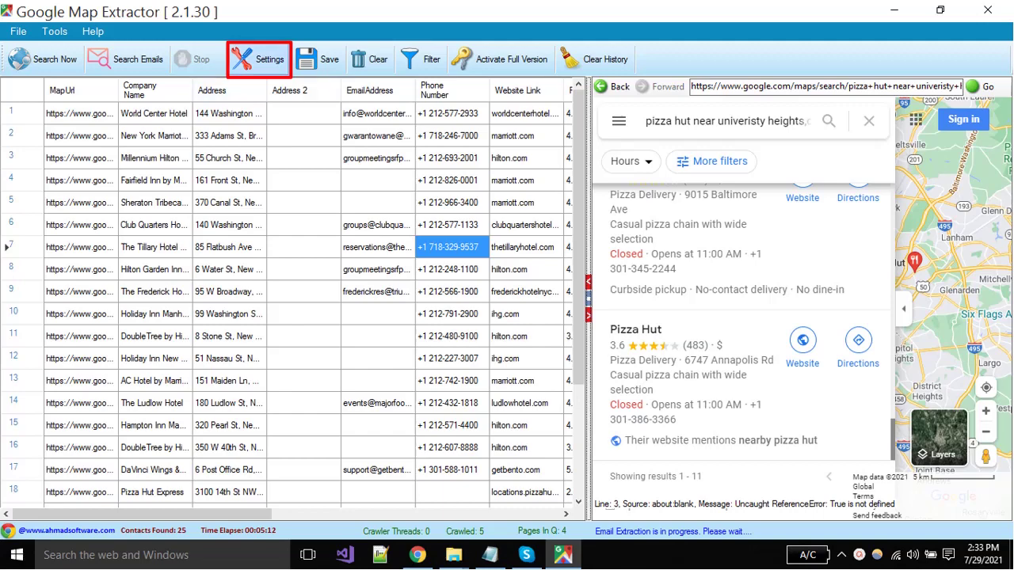
In the email filter and crawler settings, add "hotmail" to the words for omitting emails and check the match-location options.
{"action": "left_click", "coordinate": [259, 59]}
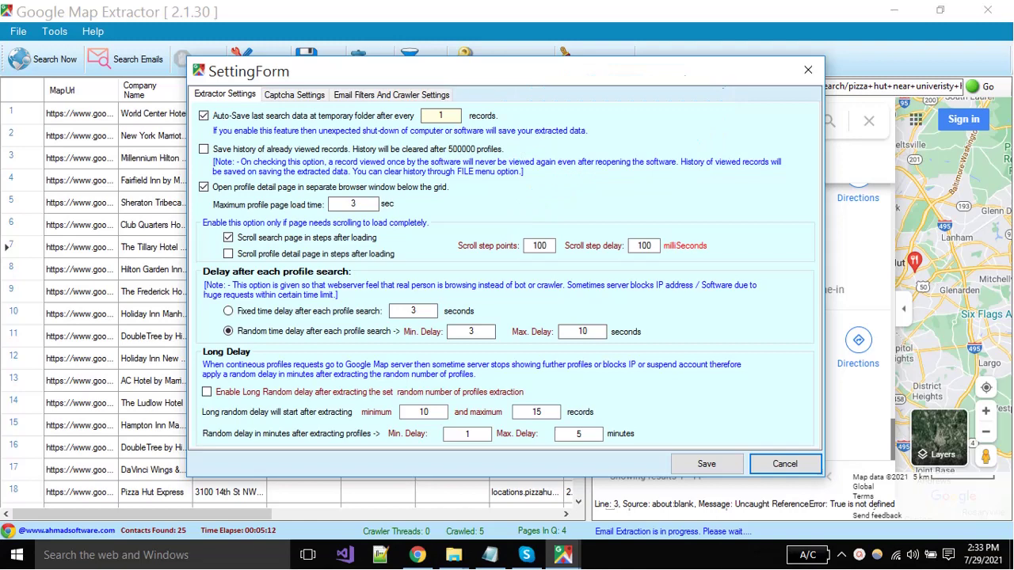
{"action": "left_click", "coordinate": [294, 95]}
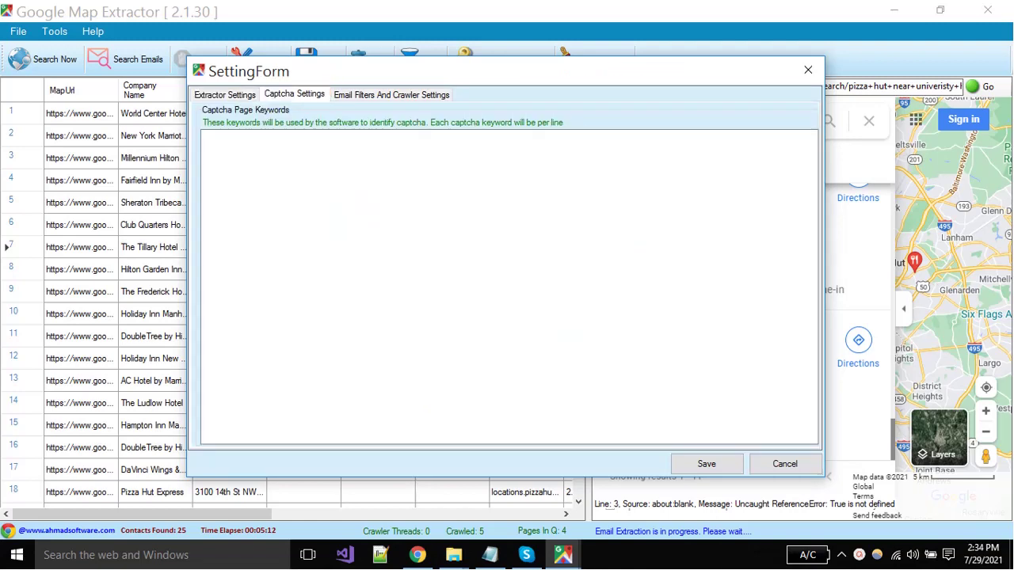
{"action": "left_click", "coordinate": [351, 95]}
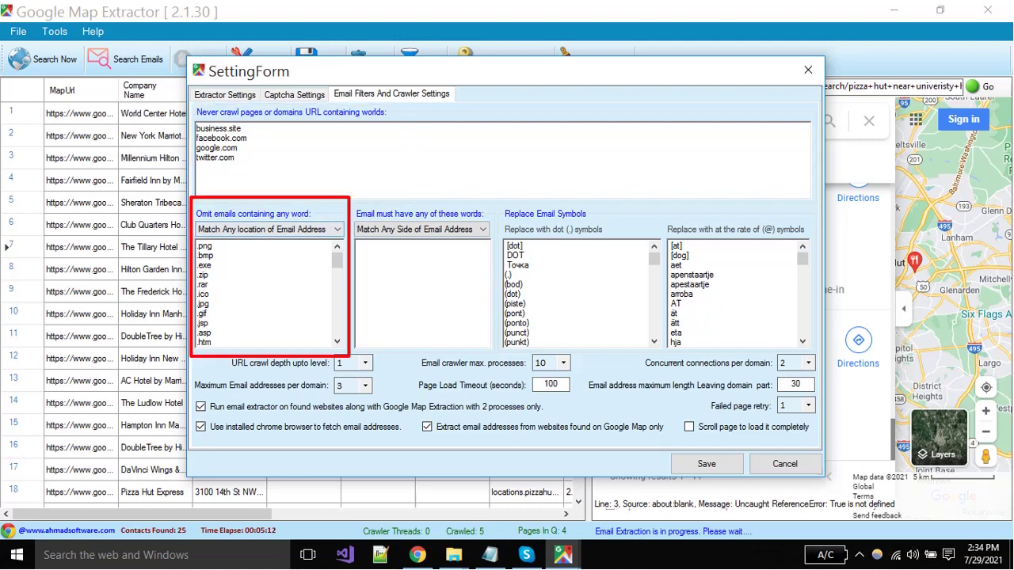
{"action": "scroll", "coordinate": [265, 293], "scroll_direction": "down", "scroll_amount": 1}
{"action": "scroll", "coordinate": [266, 293], "scroll_direction": "down", "scroll_amount": 10}
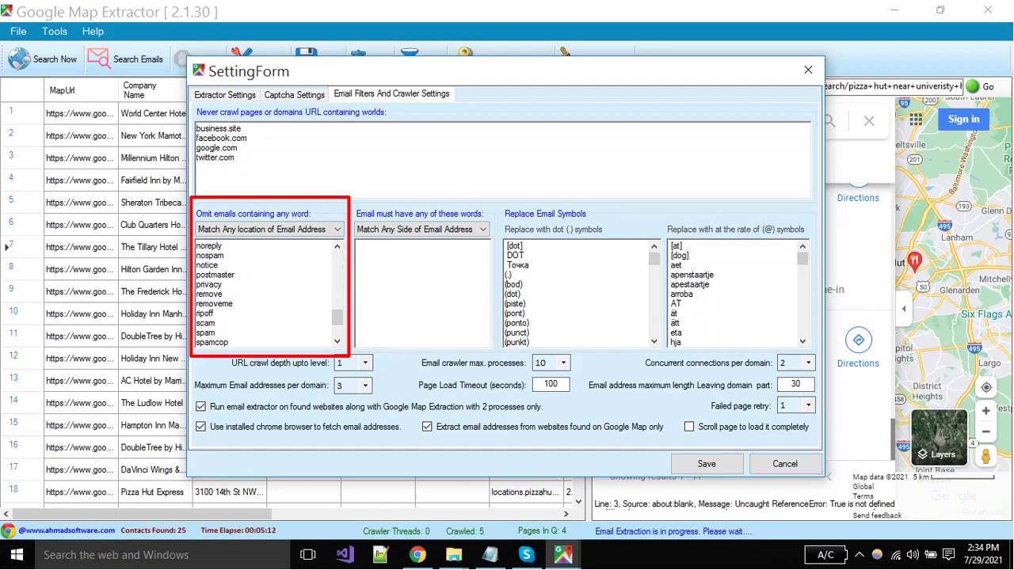
{"action": "scroll", "coordinate": [265, 293], "scroll_direction": "down", "scroll_amount": 1}
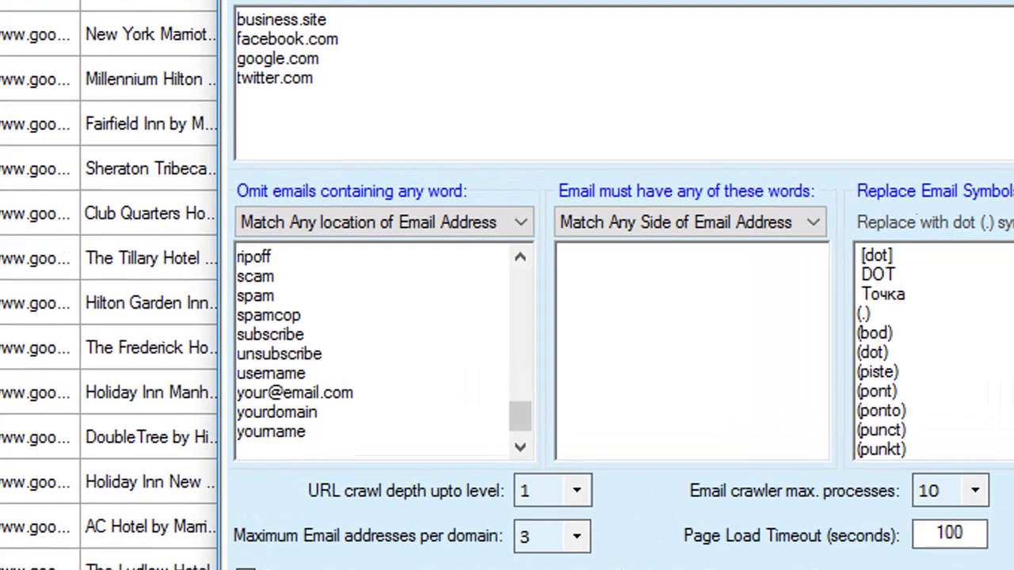
{"action": "type", "text": "hotmail"}
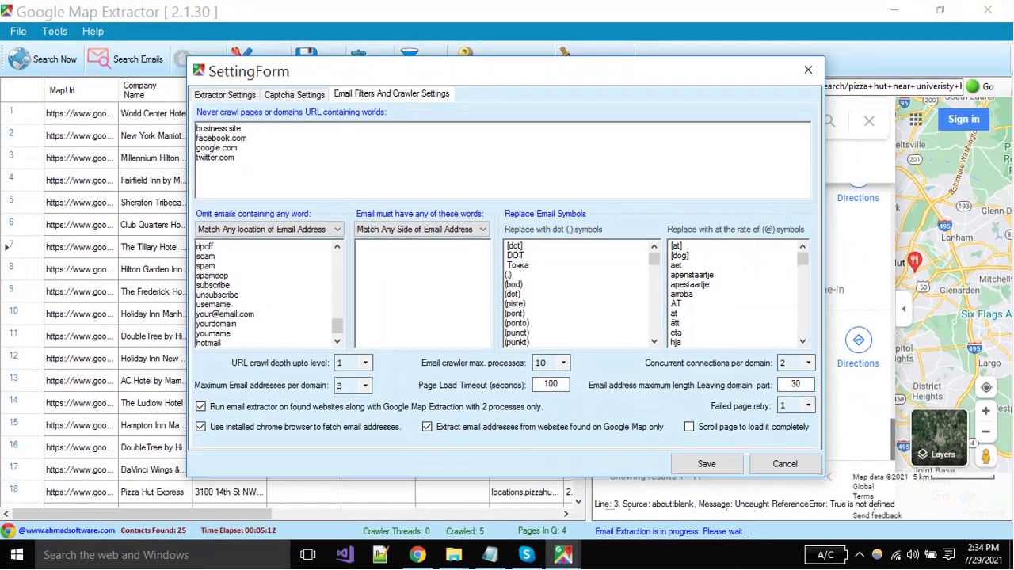
{"action": "scroll", "coordinate": [266, 293], "scroll_direction": "down", "scroll_amount": 1}
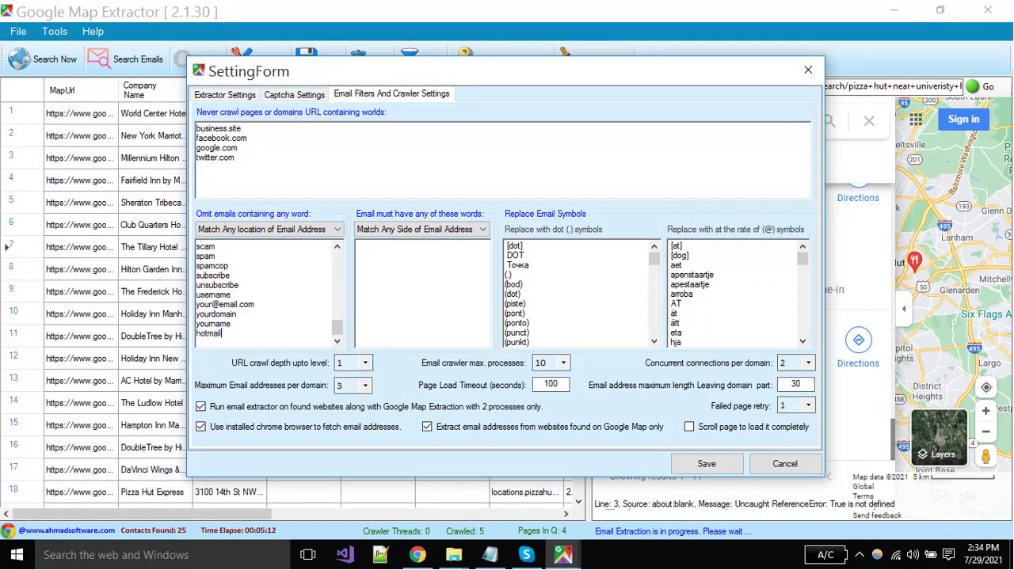
{"action": "left_click", "coordinate": [269, 229]}
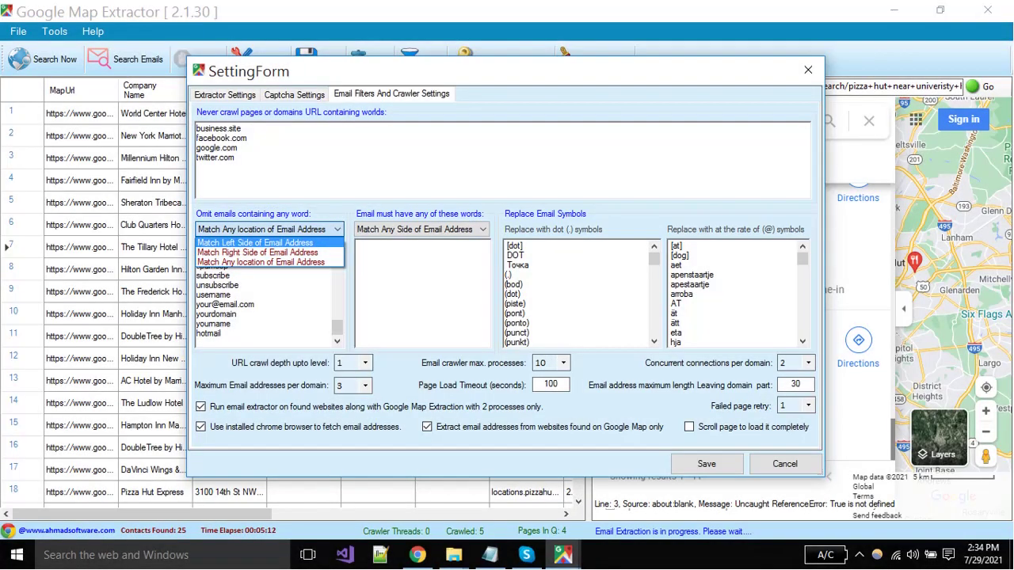
{"action": "left_click", "coordinate": [357, 245]}
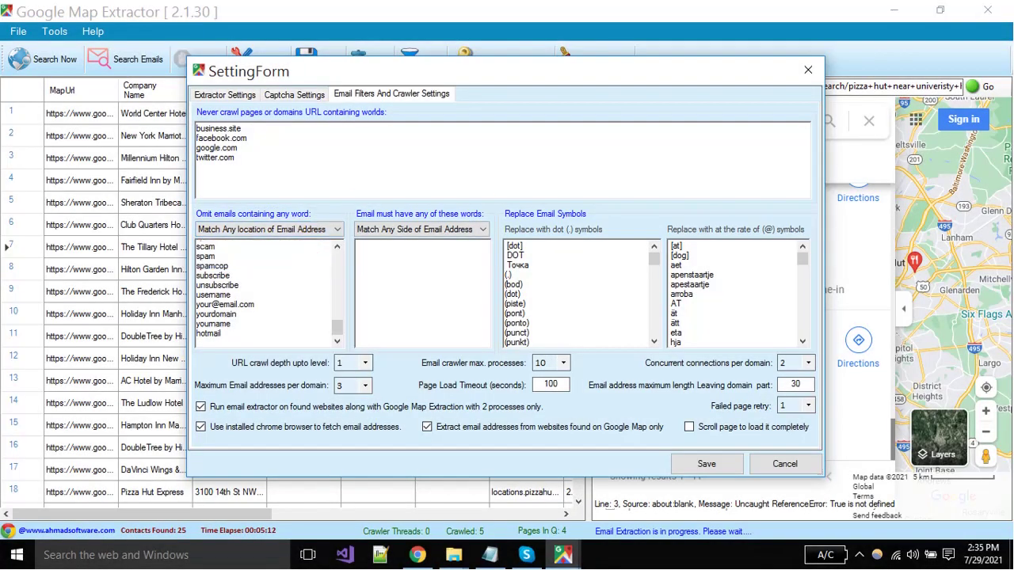
Require extracted emails to contain "gmail", matched on any side of the email address.
{"action": "type", "text": "gmail"}
{"action": "left_click", "coordinate": [420, 229]}
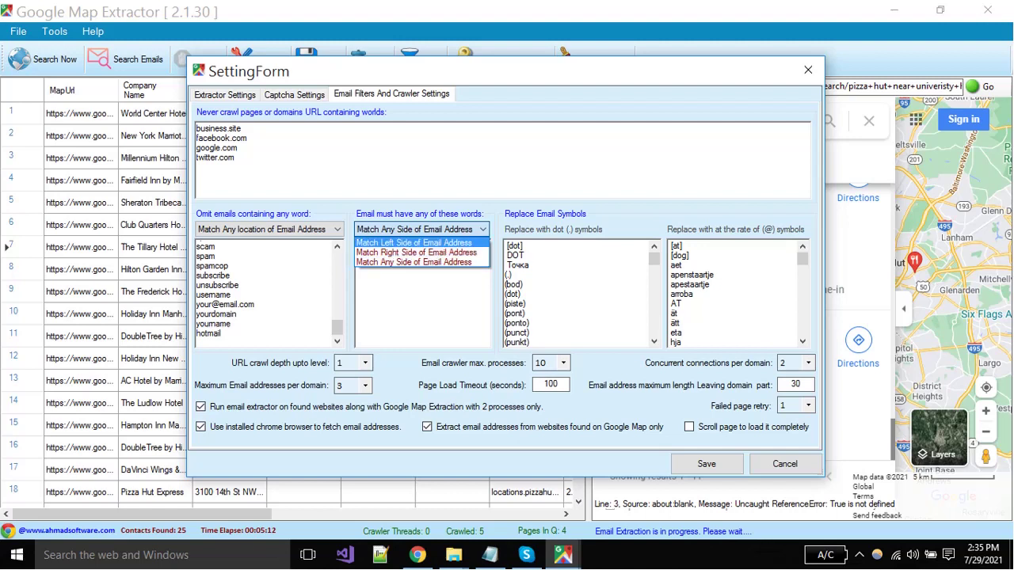
{"action": "left_click", "coordinate": [420, 261]}
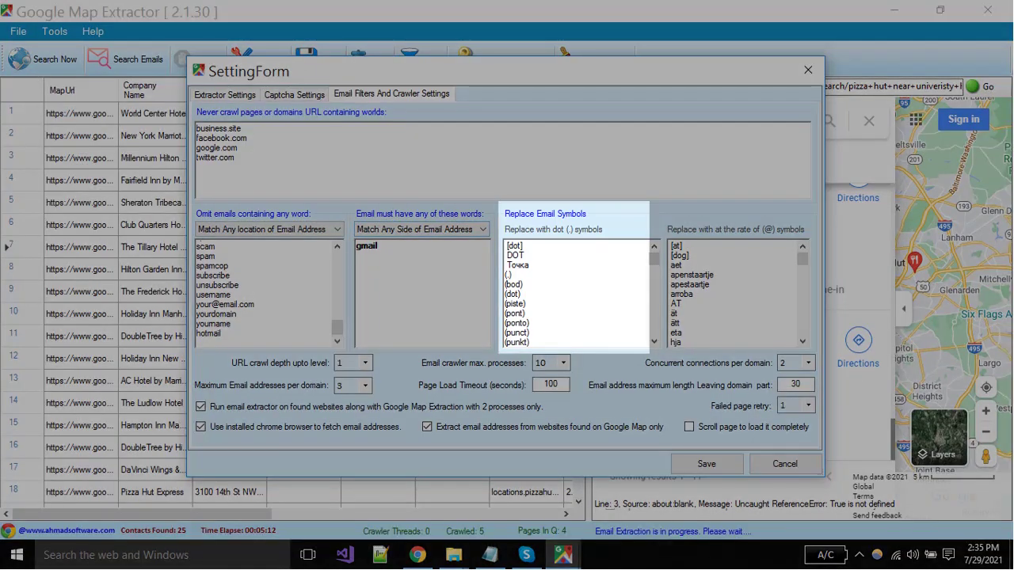
Look through the lists of symbols that are replaced with a dot and with the @ sign in emails.
{"action": "scroll", "coordinate": [579, 293], "scroll_direction": "down", "scroll_amount": 10}
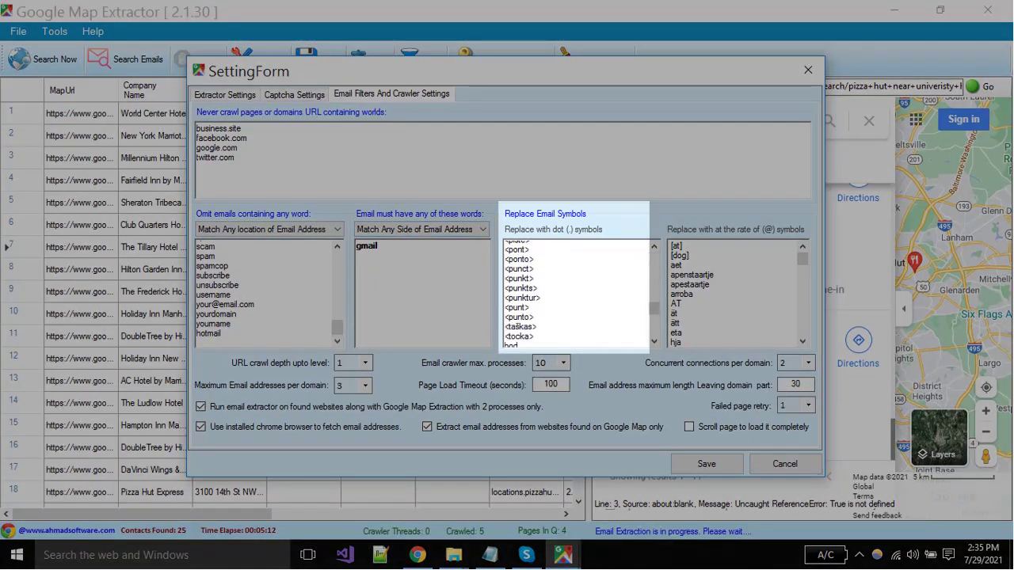
{"action": "scroll", "coordinate": [578, 293], "scroll_direction": "up", "scroll_amount": 10}
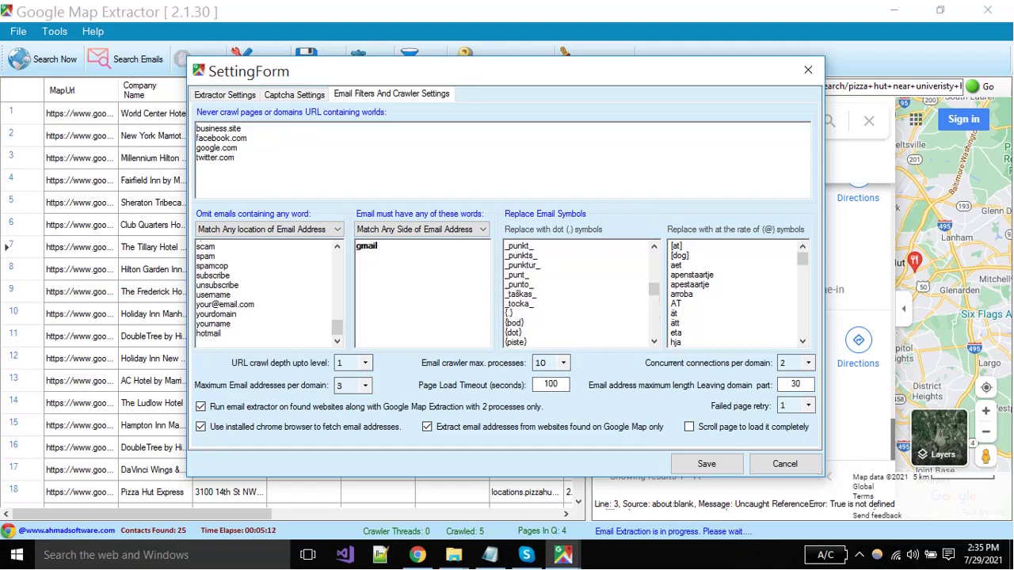
{"action": "scroll", "coordinate": [734, 293], "scroll_direction": "down", "scroll_amount": 6}
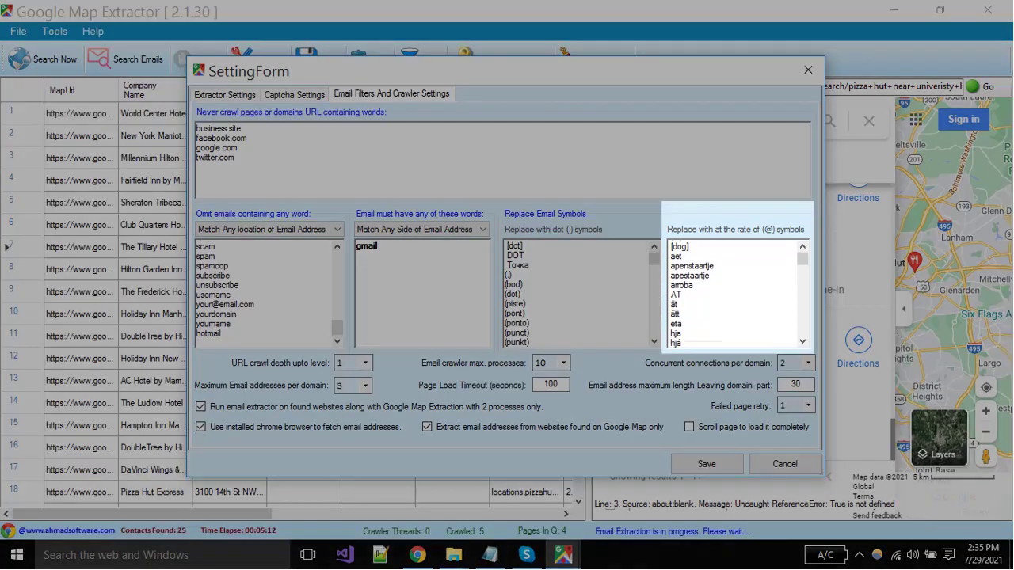
{"action": "scroll", "coordinate": [735, 293], "scroll_direction": "down", "scroll_amount": 6}
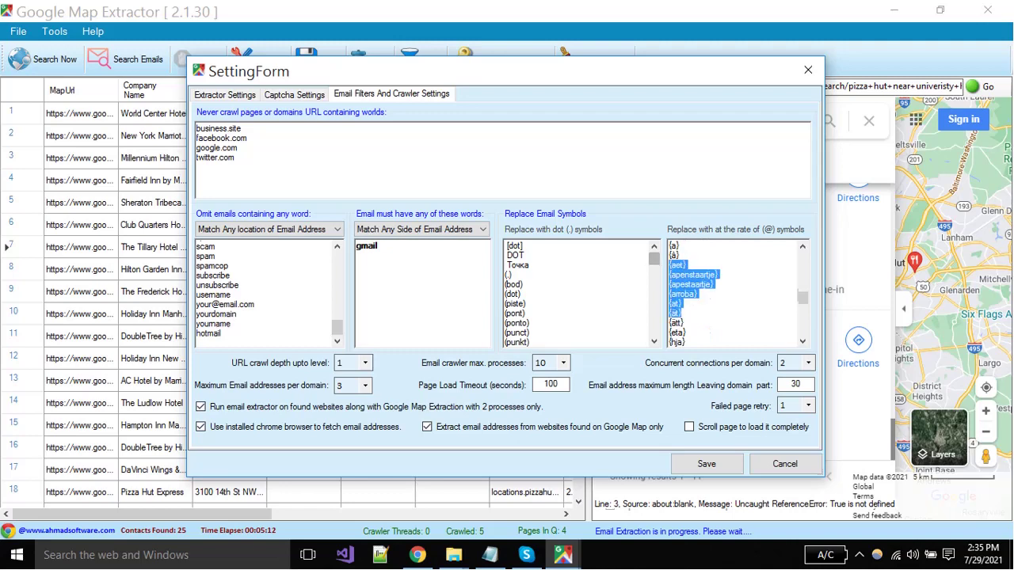
{"action": "scroll", "coordinate": [735, 293], "scroll_direction": "up", "scroll_amount": 12}
Check the available values for the URL crawl depth and the email crawler's maximum processes.
{"action": "left_click", "coordinate": [364, 362]}
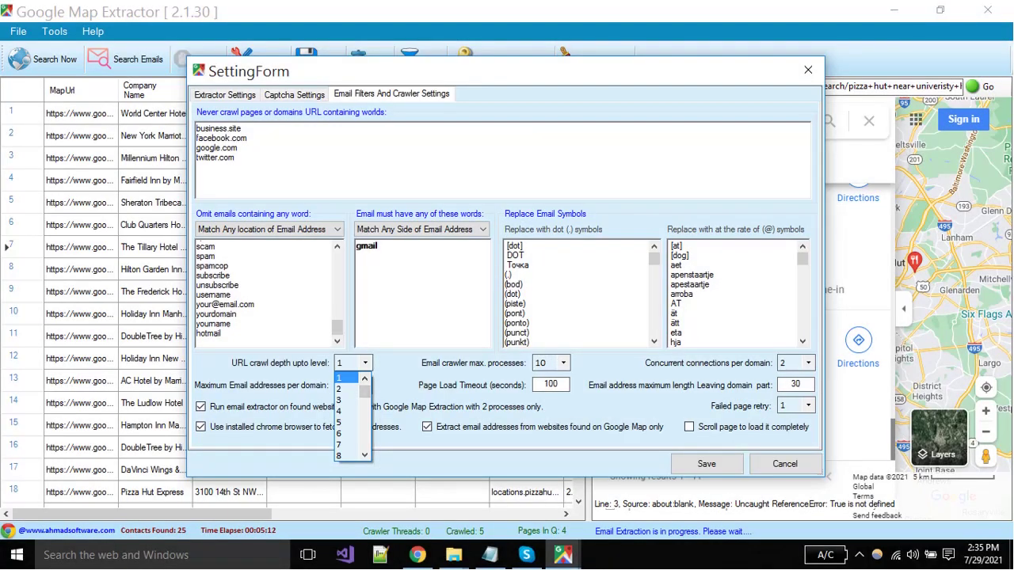
{"action": "key", "text": "Return"}
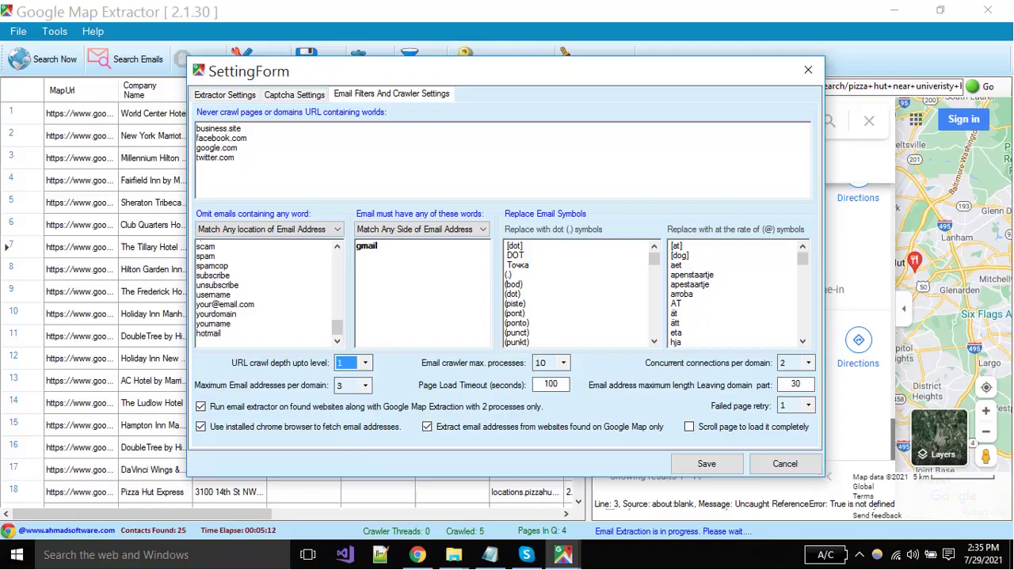
{"action": "key", "text": "Tab"}
{"action": "key", "text": "alt+Down"}
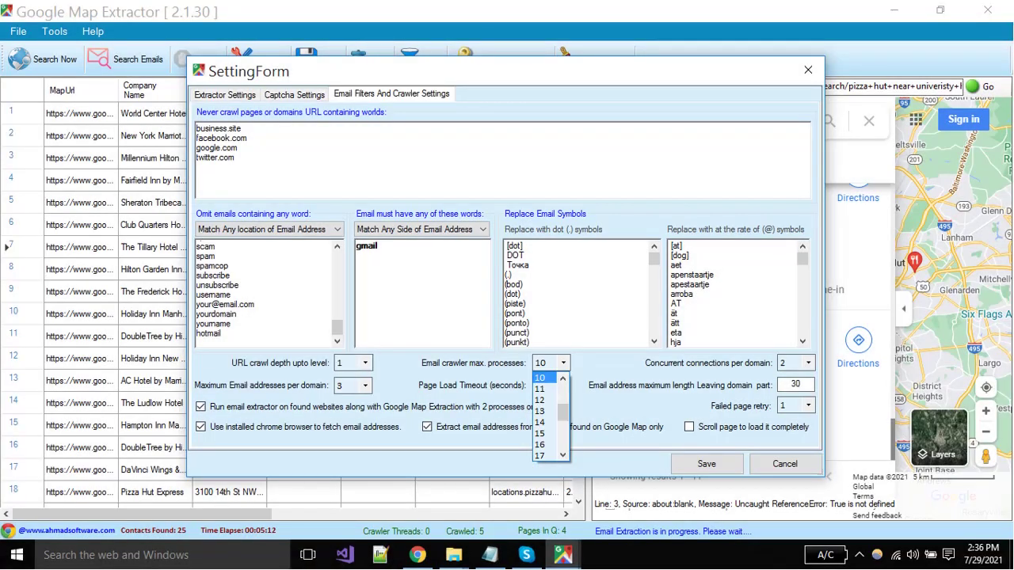
{"action": "key", "text": "Return"}
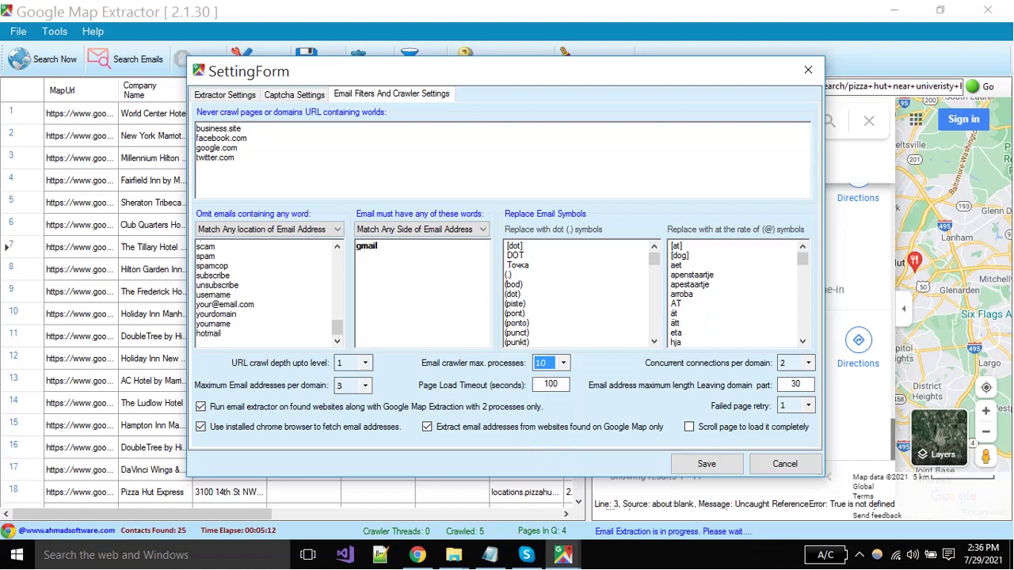
{"action": "key", "text": "Tab"}
{"action": "left_click", "coordinate": [427, 426]}
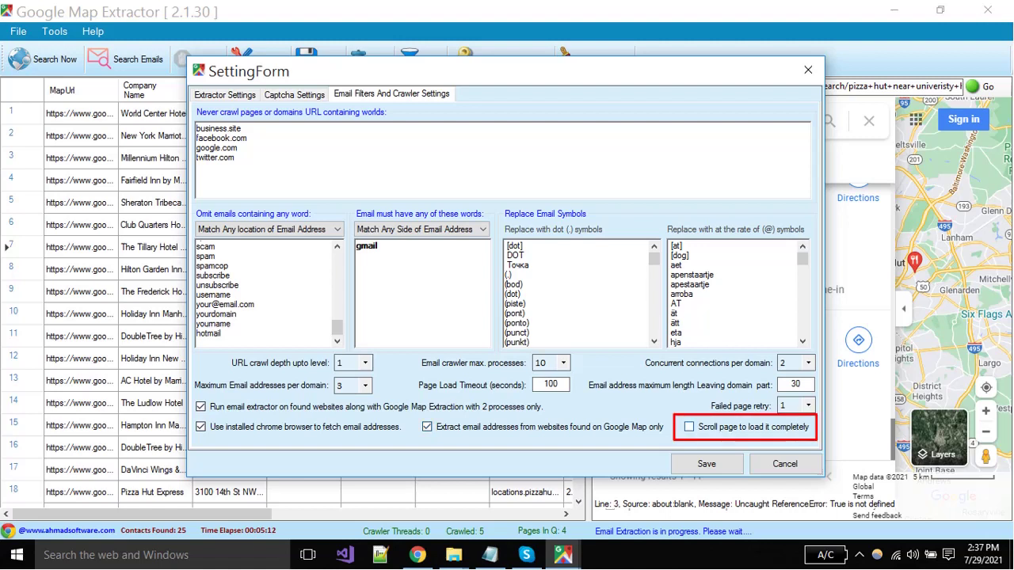
Try the option to scroll pages to load completely and check the choices for failed page retry.
{"action": "left_click", "coordinate": [688, 426]}
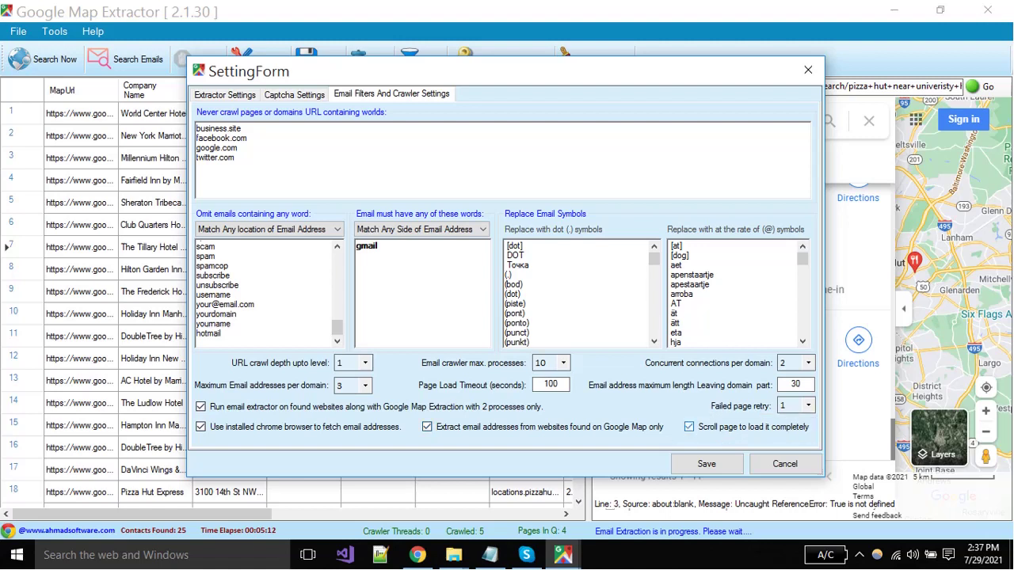
{"action": "left_click", "coordinate": [688, 426]}
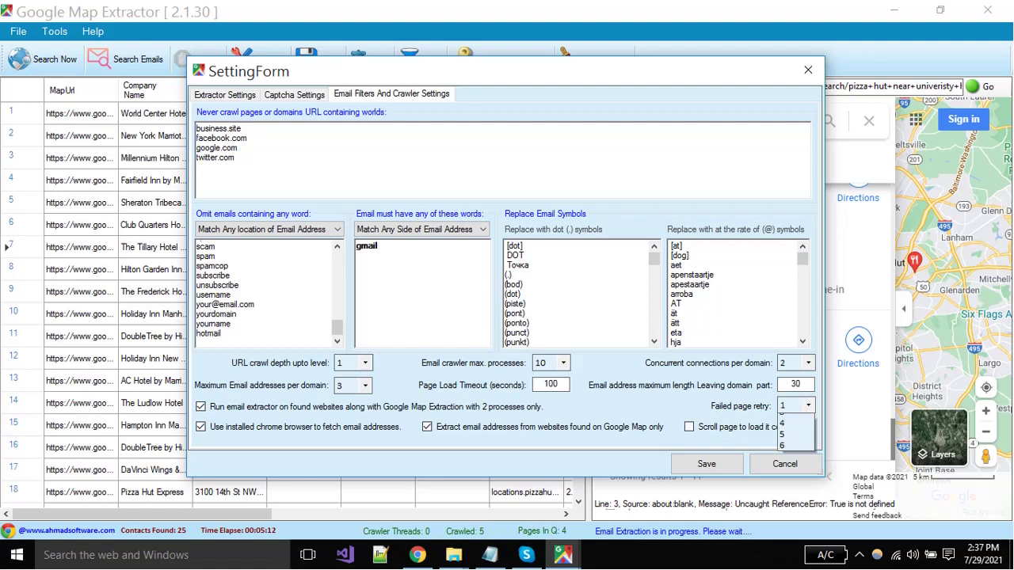
{"action": "left_click", "coordinate": [806, 405]}
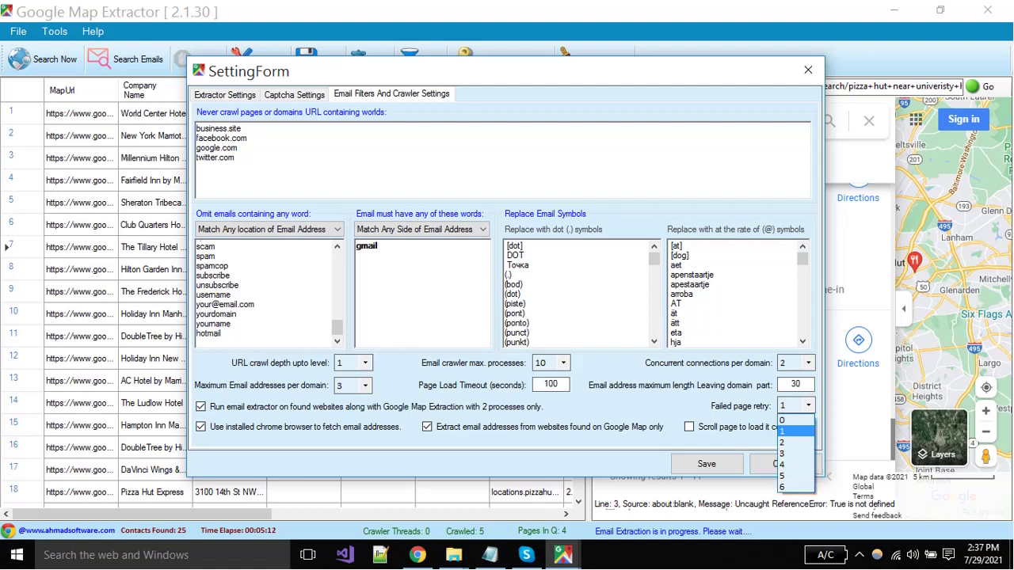
{"action": "key", "text": "Return"}
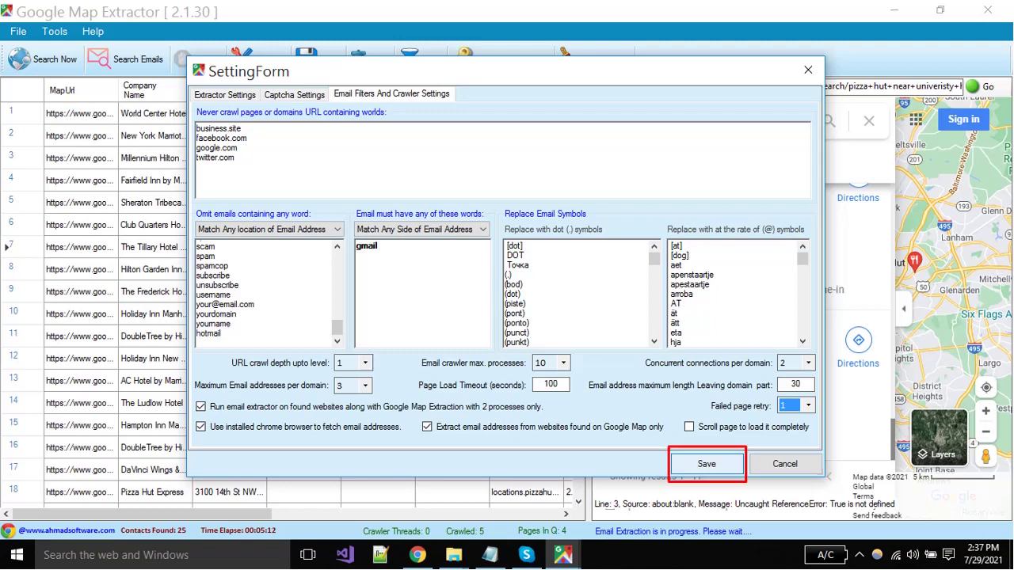
Save the email filter and crawler settings, and start saving the extracted contacts.
{"action": "left_click", "coordinate": [705, 463]}
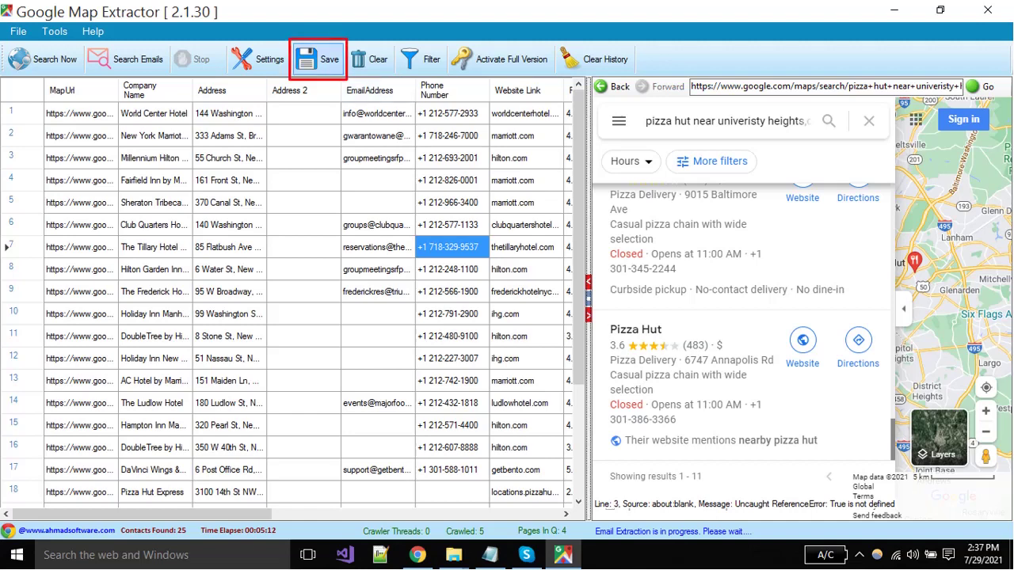
{"action": "left_click", "coordinate": [316, 58]}
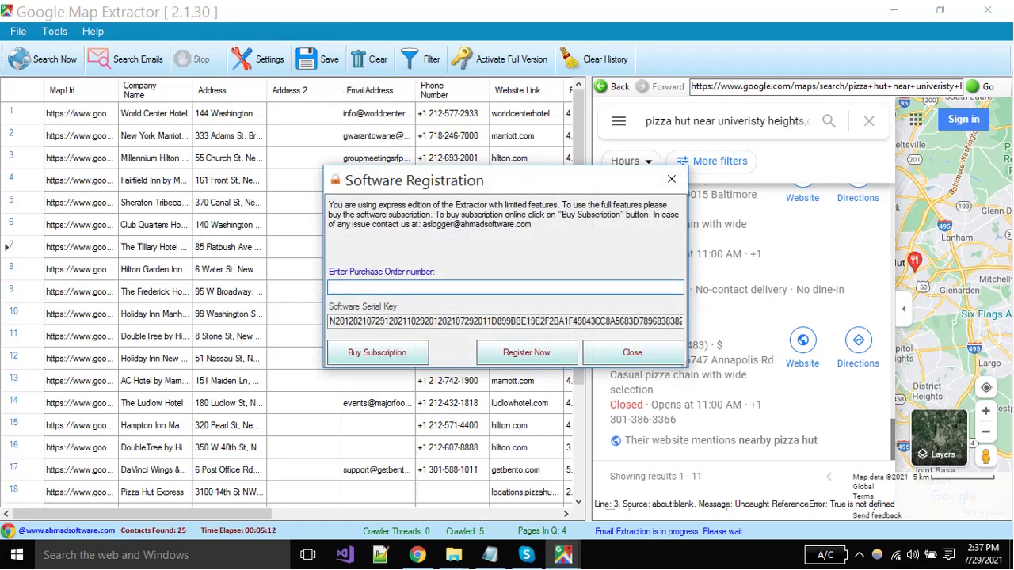